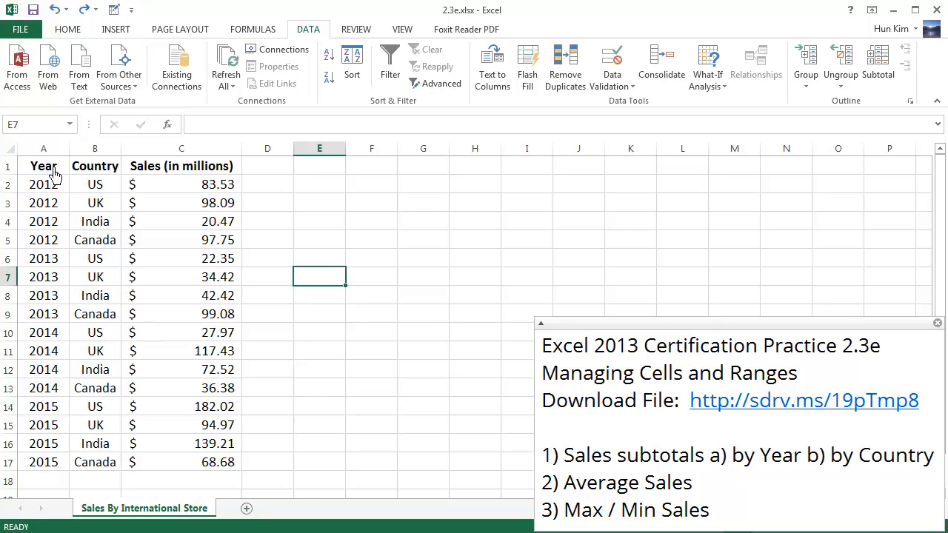
Copy the sales table in A1:C17 and paste the duplicate below it, starting at A19
{"action": "left_click_drag", "start_coordinate": [52, 171], "coordinate": [209, 469]}
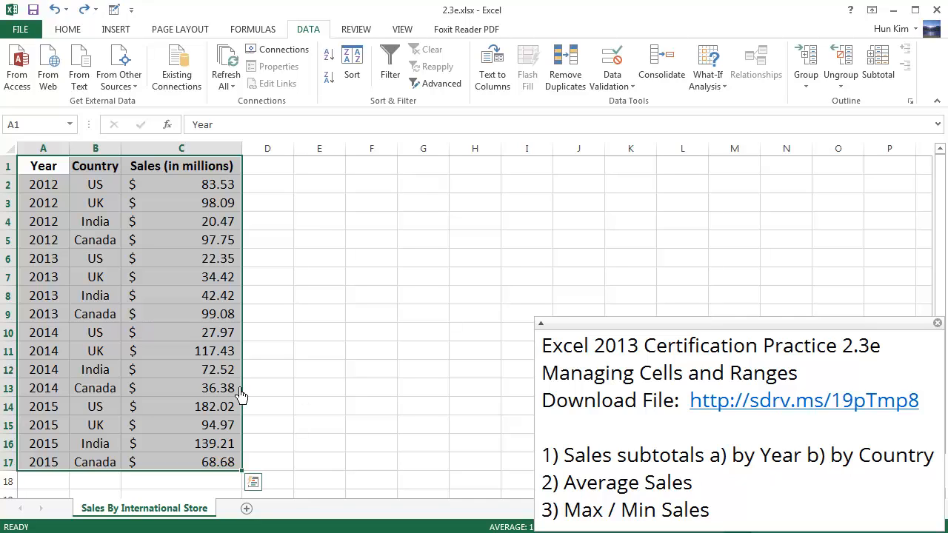
{"action": "key", "text": "ctrl+c"}
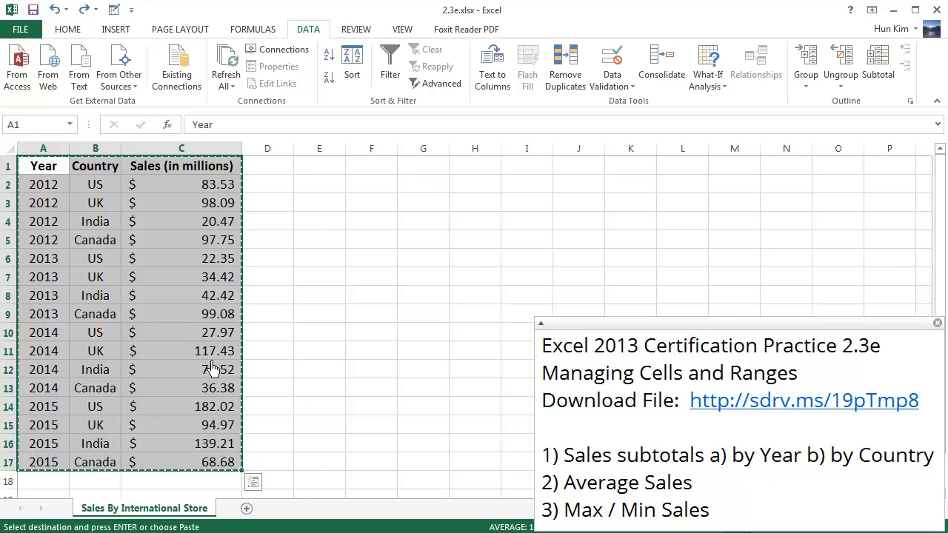
{"action": "left_click", "coordinate": [105, 489]}
{"action": "scroll", "coordinate": [89, 474], "scroll_direction": "down", "scroll_amount": 2}
{"action": "left_click", "coordinate": [61, 427]}
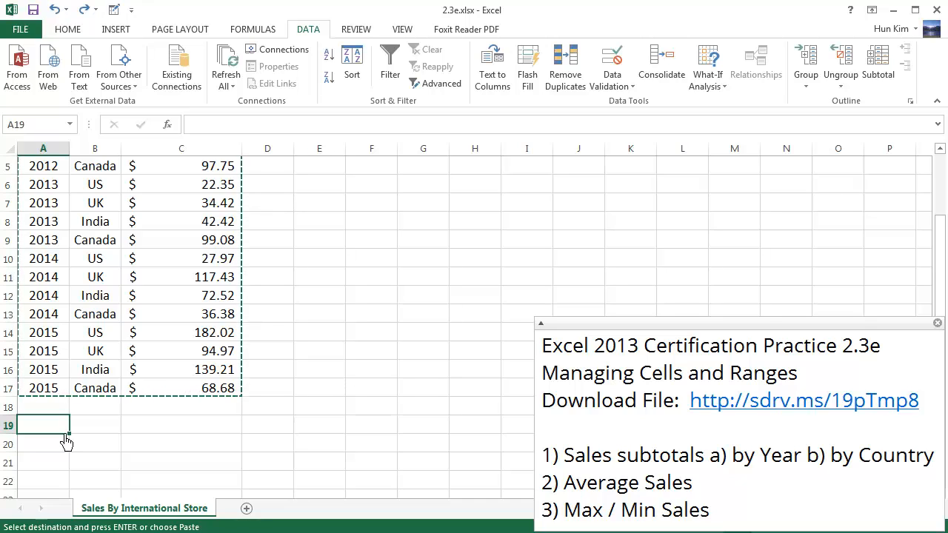
{"action": "key", "text": "ctrl+v"}
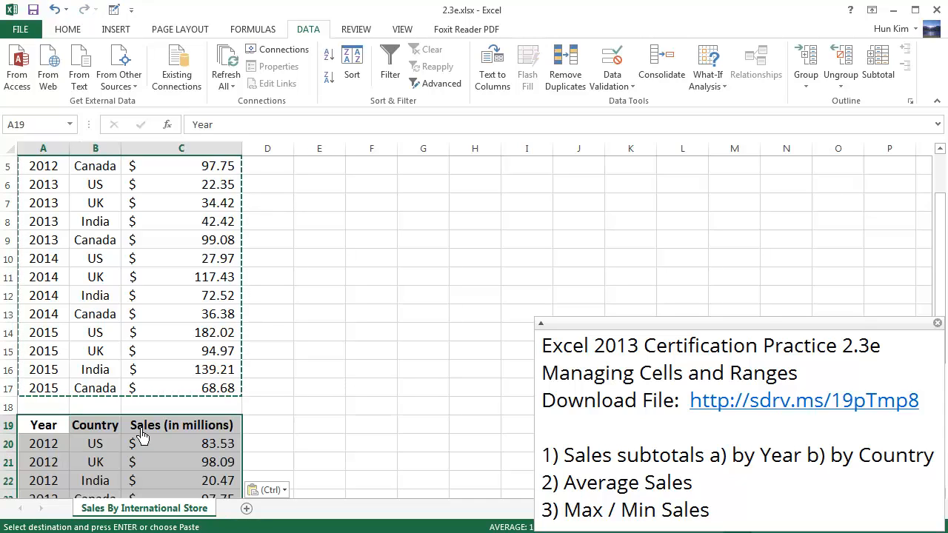
{"action": "scroll", "coordinate": [169, 423], "scroll_direction": "up", "scroll_amount": 2}
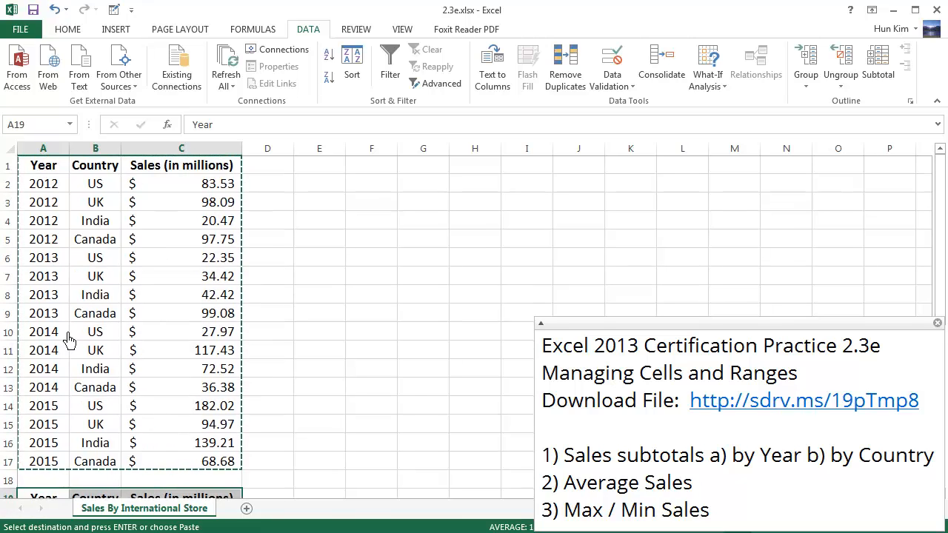
Sort the duplicate table in A19:C35 by Country, values from A to Z
{"action": "scroll", "coordinate": [68, 338], "scroll_direction": "down", "scroll_amount": 2}
{"action": "left_click_drag", "start_coordinate": [42, 369], "coordinate": [198, 470]}
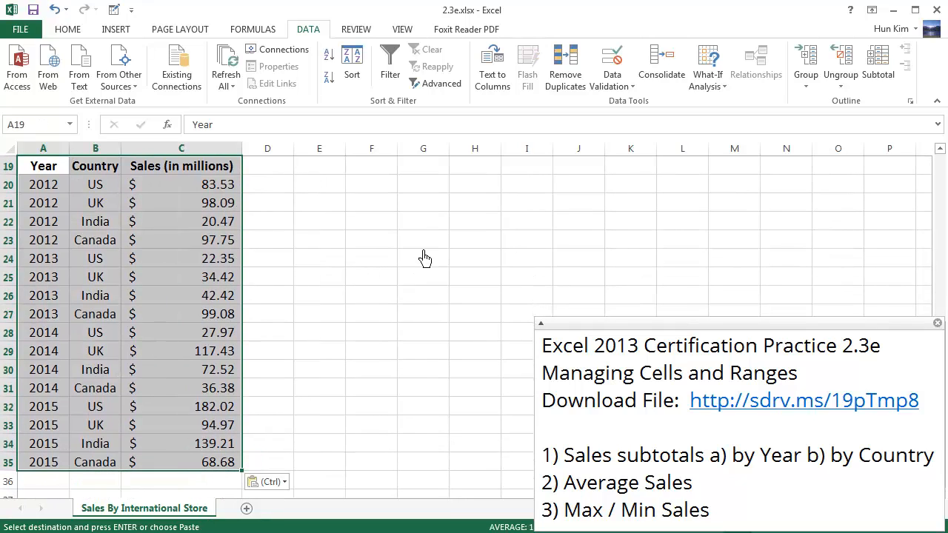
{"action": "left_click", "coordinate": [366, 73]}
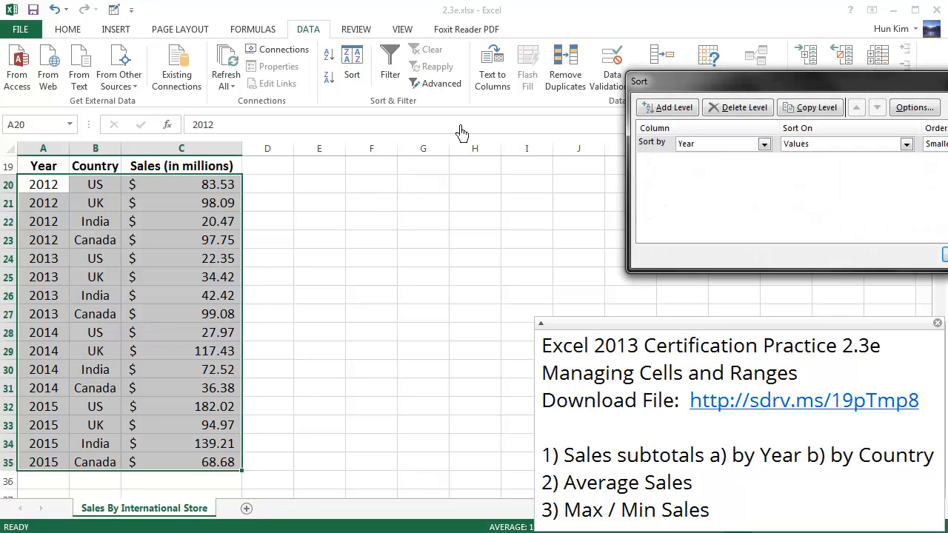
{"action": "left_click", "coordinate": [696, 146]}
{"action": "left_click", "coordinate": [710, 169]}
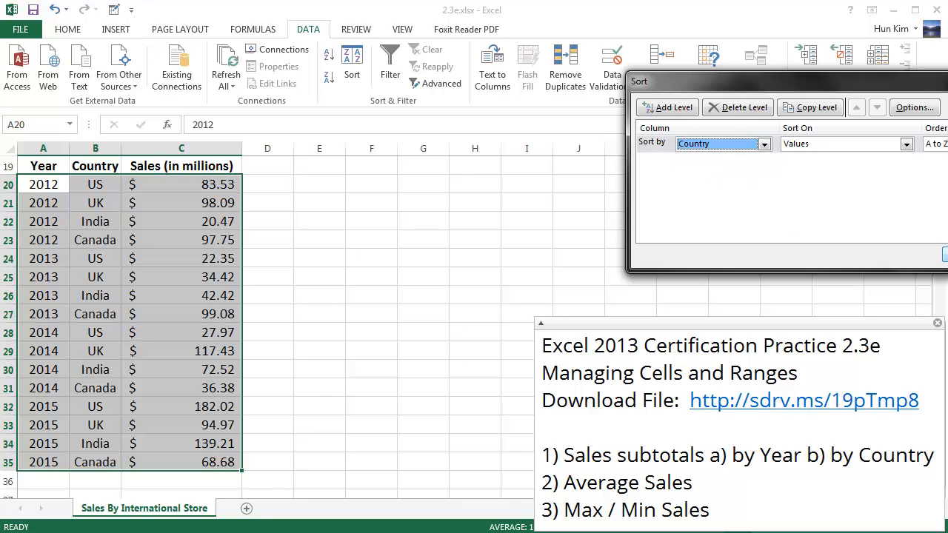
{"action": "left_click", "coordinate": [946, 254]}
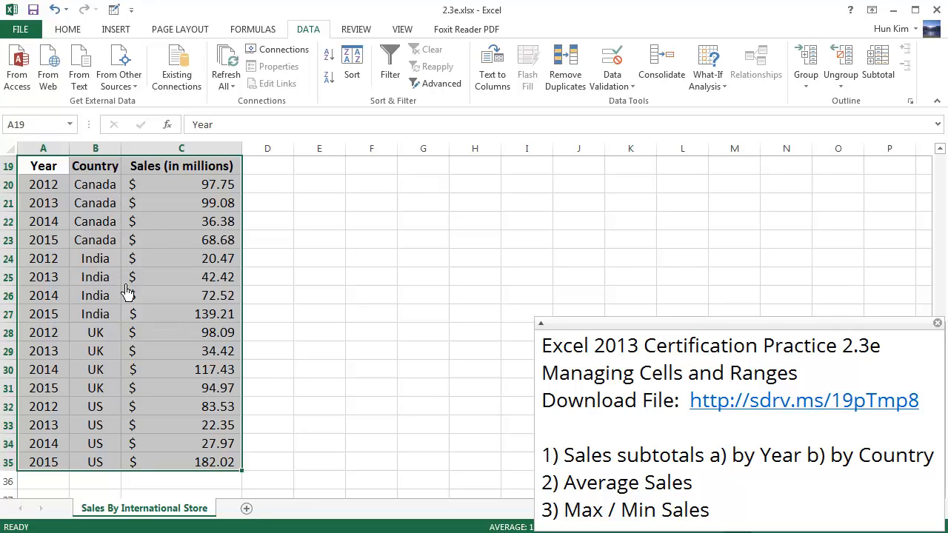
{"action": "left_click", "coordinate": [285, 259]}
Add Sum subtotals of Sales (in millions) at each change in Year in the first table and at each change in Country in the duplicate
{"action": "scroll", "coordinate": [298, 273], "scroll_direction": "up", "scroll_amount": 6}
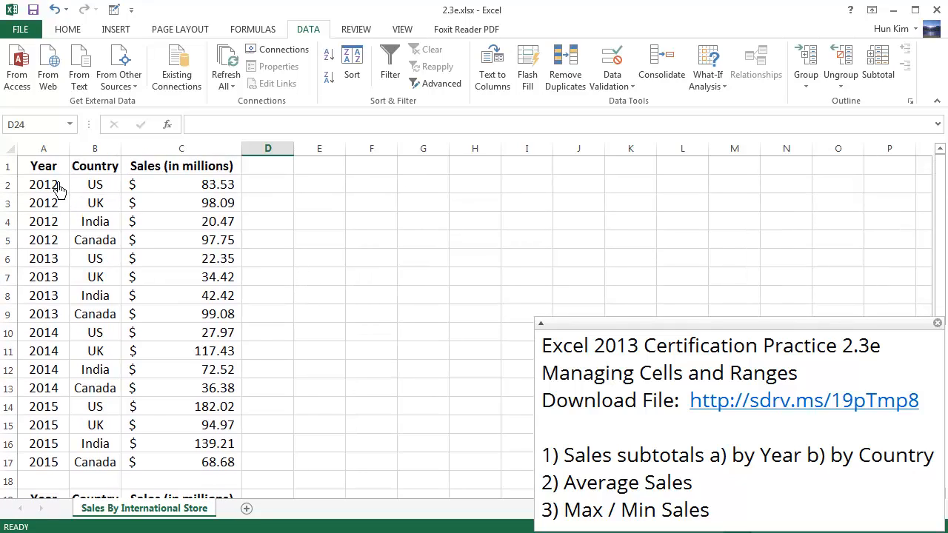
{"action": "left_click_drag", "start_coordinate": [52, 175], "coordinate": [176, 461]}
{"action": "left_click", "coordinate": [878, 68]}
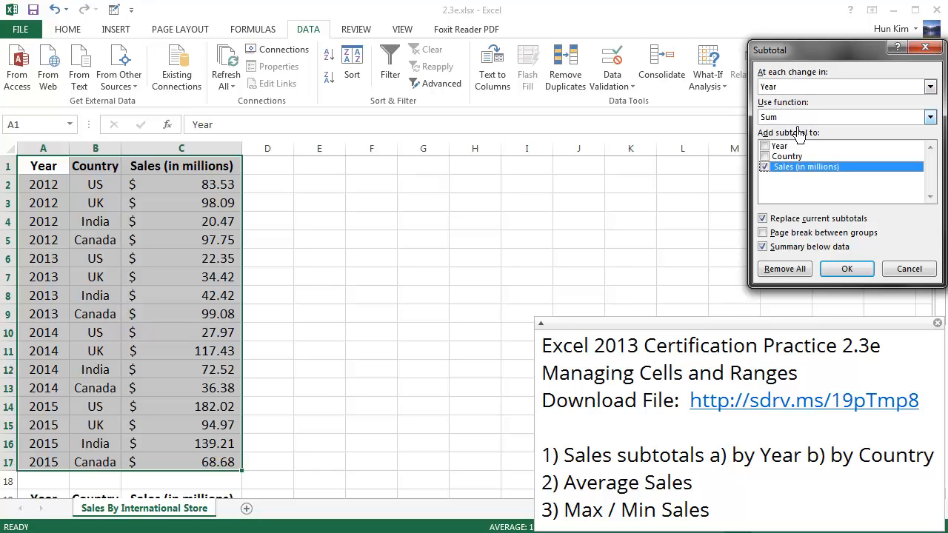
{"action": "left_click", "coordinate": [847, 269]}
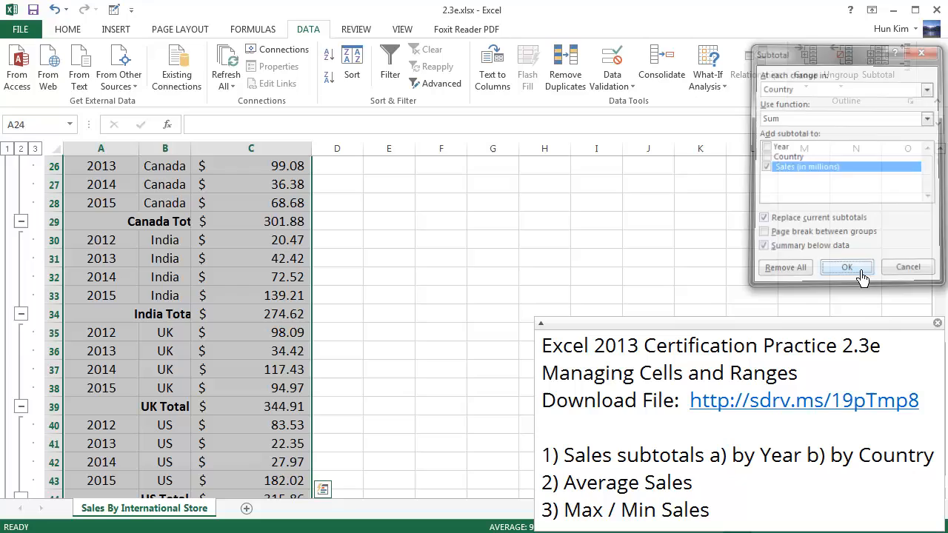
{"action": "left_click", "coordinate": [847, 270]}
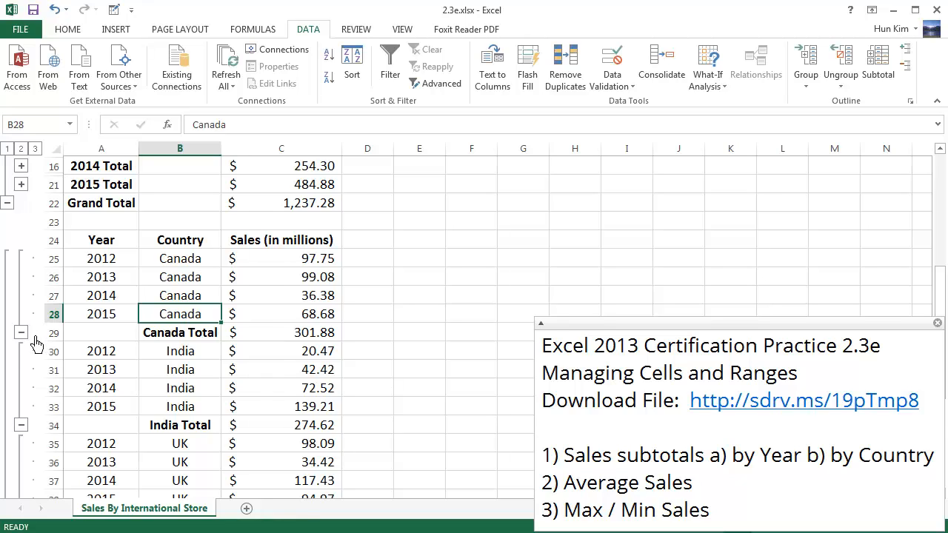
Collapse the Canada, India, UK and US groups in the country table to their total rows
{"action": "left_click", "coordinate": [21, 333]}
{"action": "left_click", "coordinate": [21, 352]}
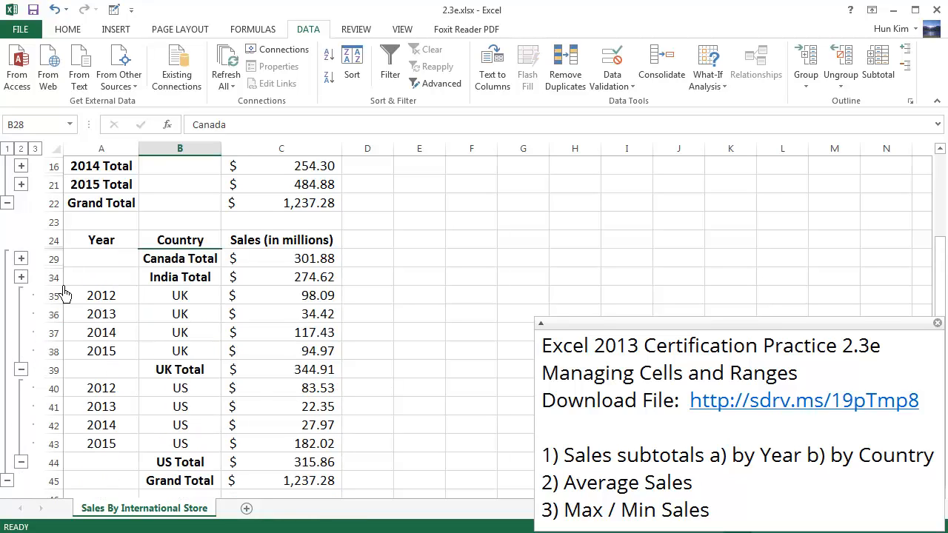
{"action": "left_click", "coordinate": [21, 370]}
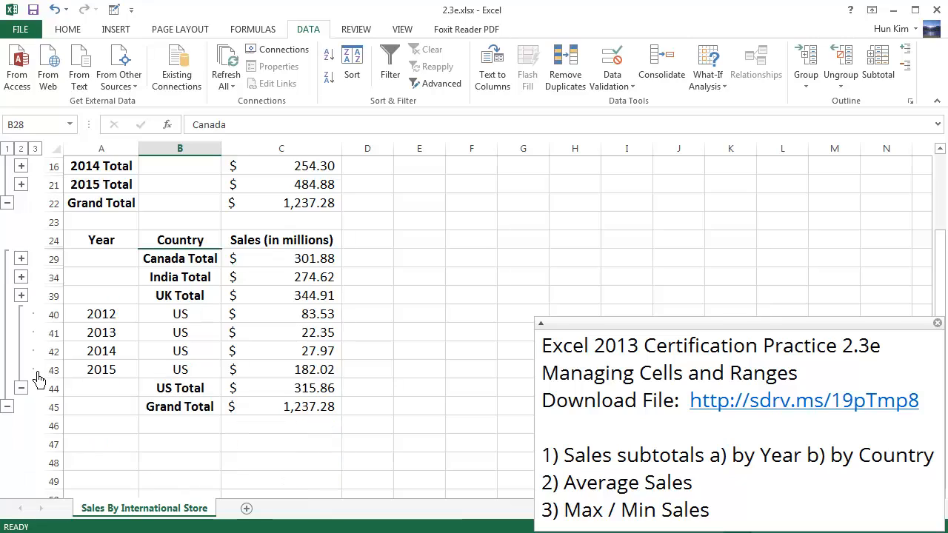
{"action": "left_click", "coordinate": [22, 389]}
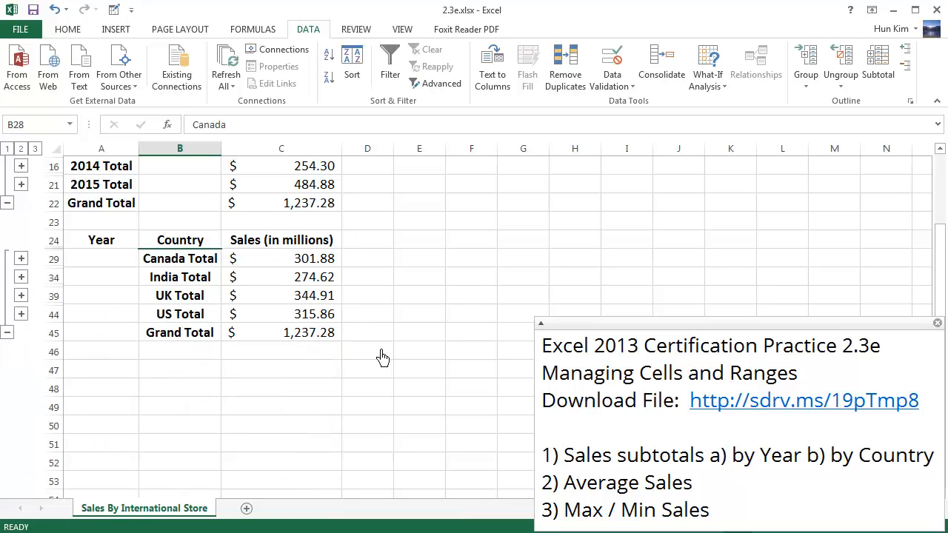
{"action": "left_click", "coordinate": [100, 369]}
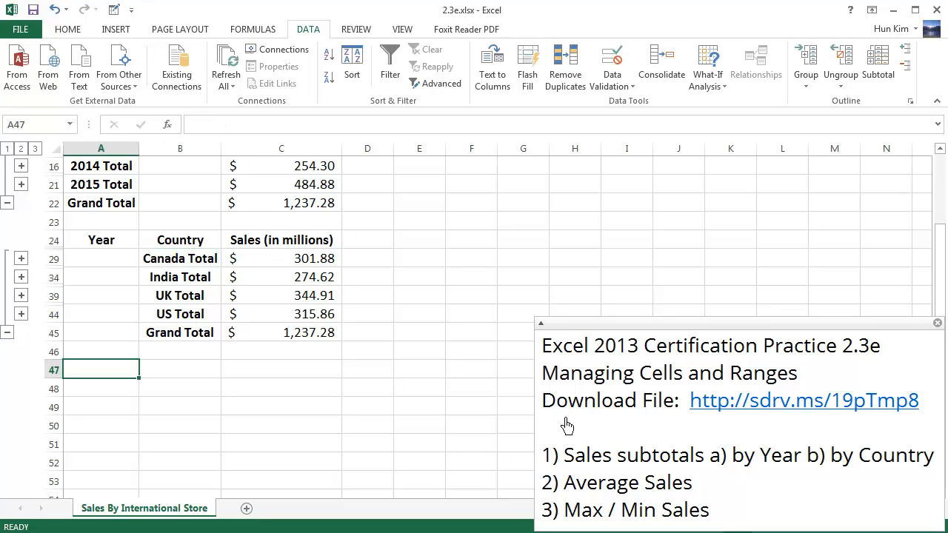
{"action": "left_click", "coordinate": [570, 489]}
{"action": "left_click_drag", "start_coordinate": [571, 492], "coordinate": [655, 489]}
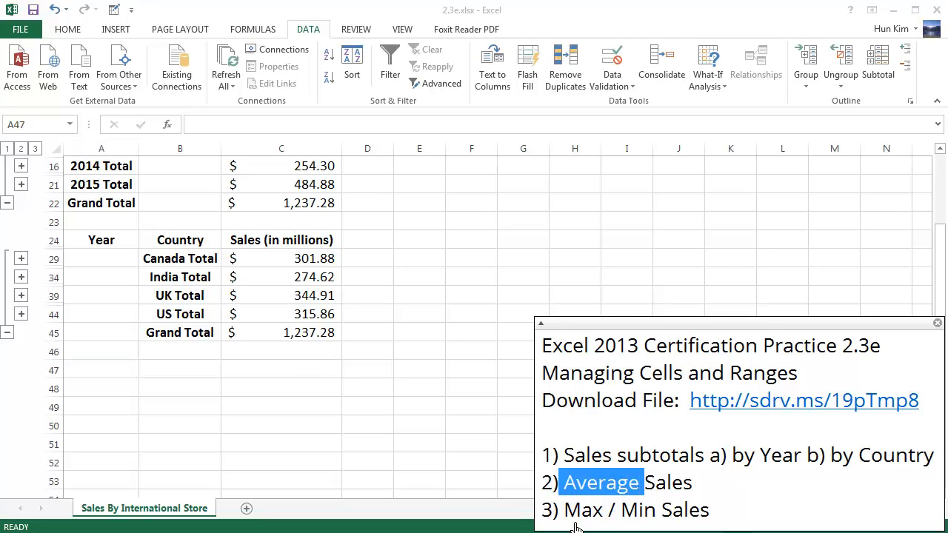
{"action": "left_click_drag", "start_coordinate": [574, 525], "coordinate": [689, 522]}
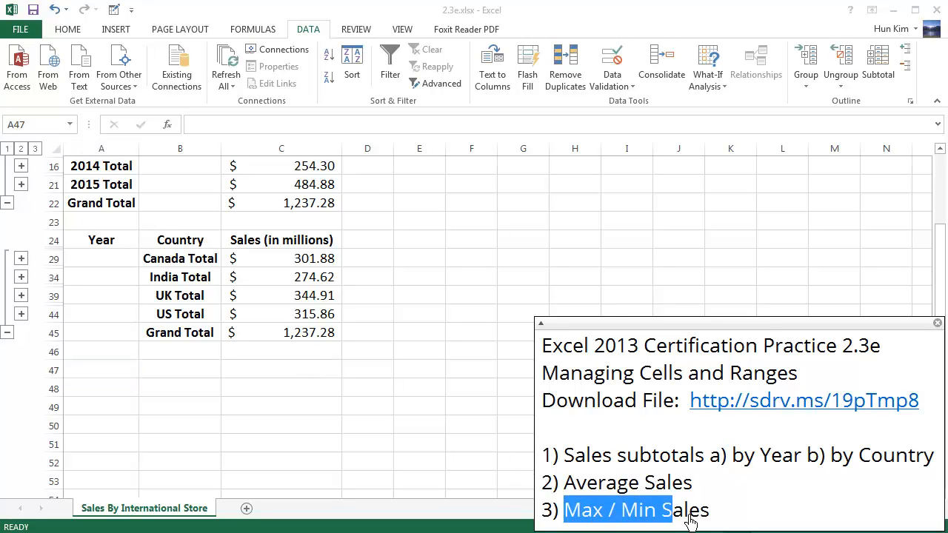
Replace the country table's Sum subtotals with Average of Sales (in millions) at each change in Country
{"action": "left_click", "coordinate": [196, 259]}
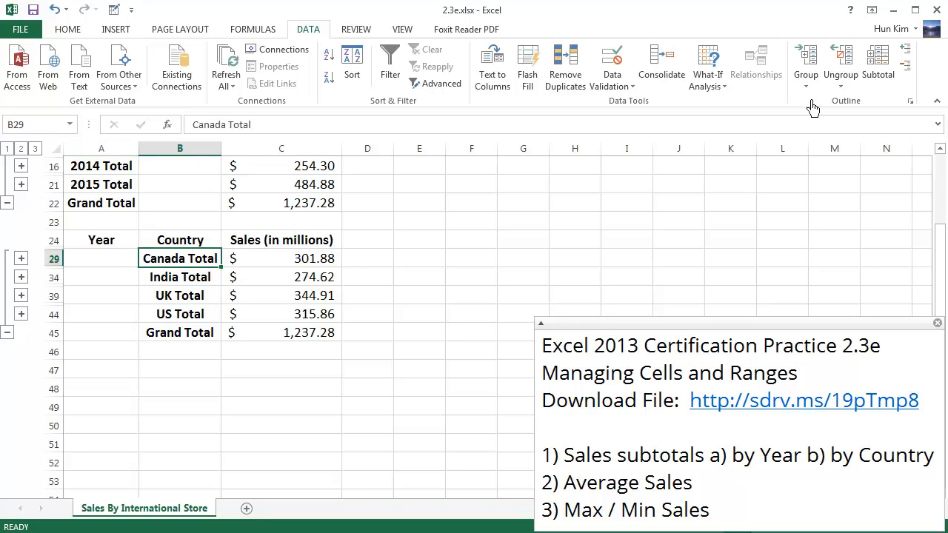
{"action": "left_click", "coordinate": [893, 69]}
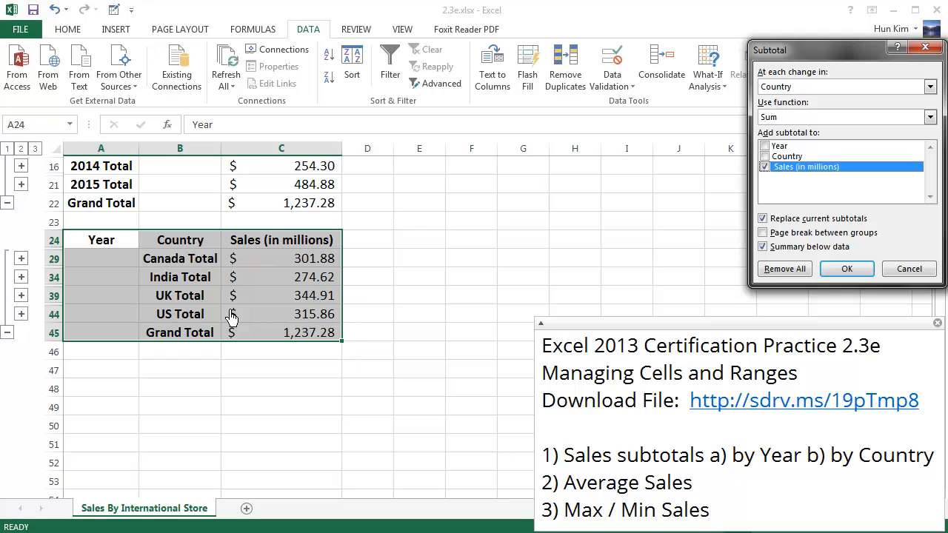
{"action": "left_click", "coordinate": [801, 119]}
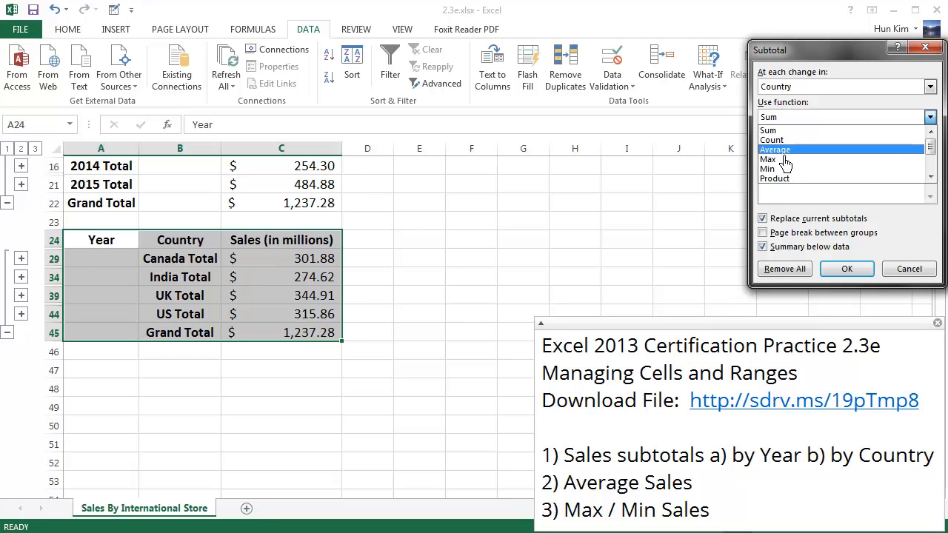
{"action": "left_click", "coordinate": [804, 151]}
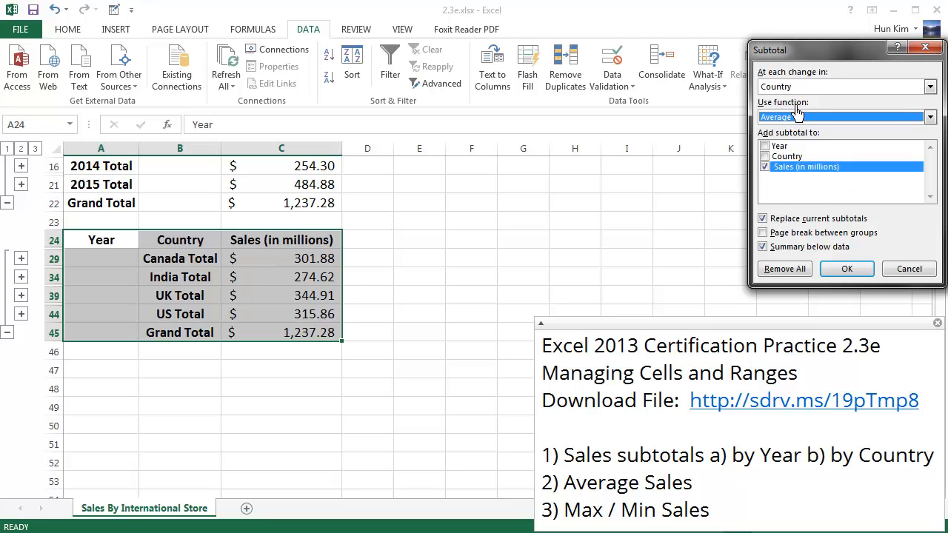
{"action": "left_click", "coordinate": [847, 268]}
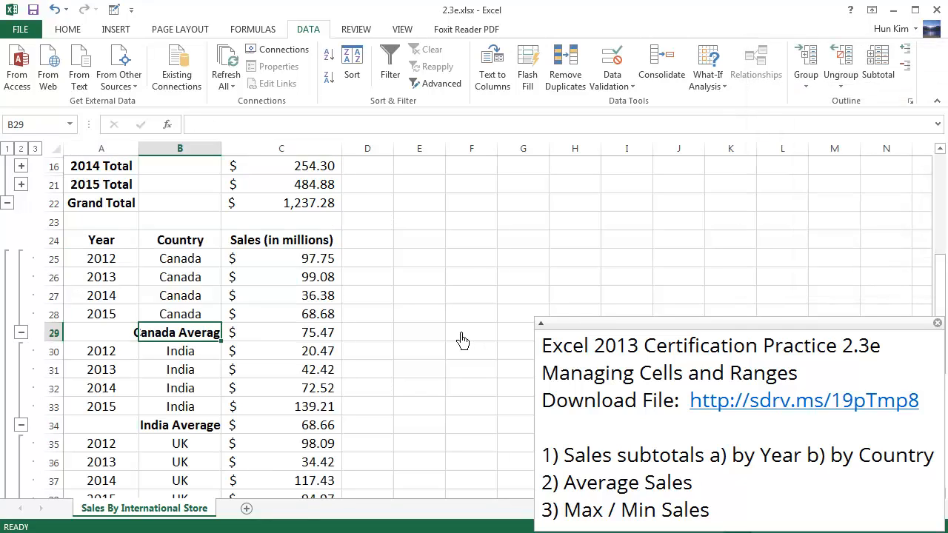
{"action": "left_click", "coordinate": [313, 335]}
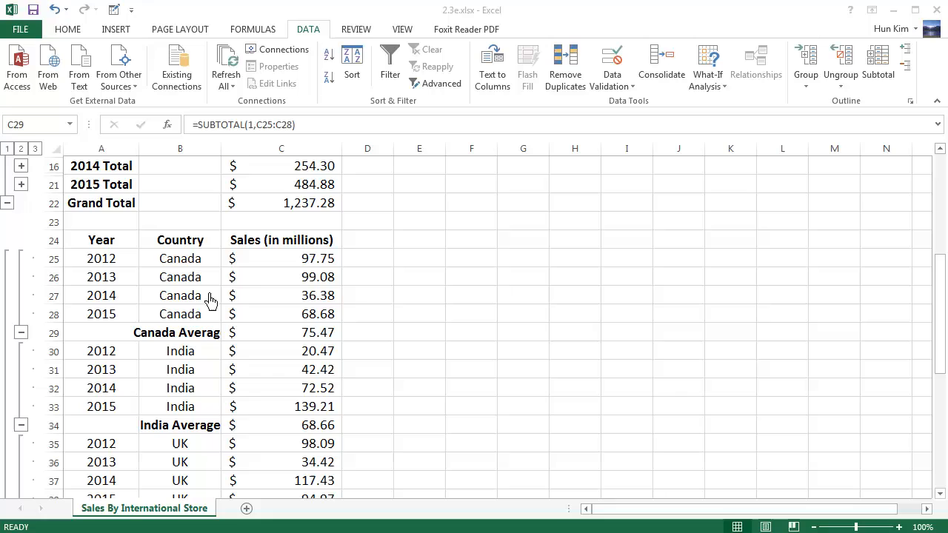
{"action": "left_click", "coordinate": [185, 285]}
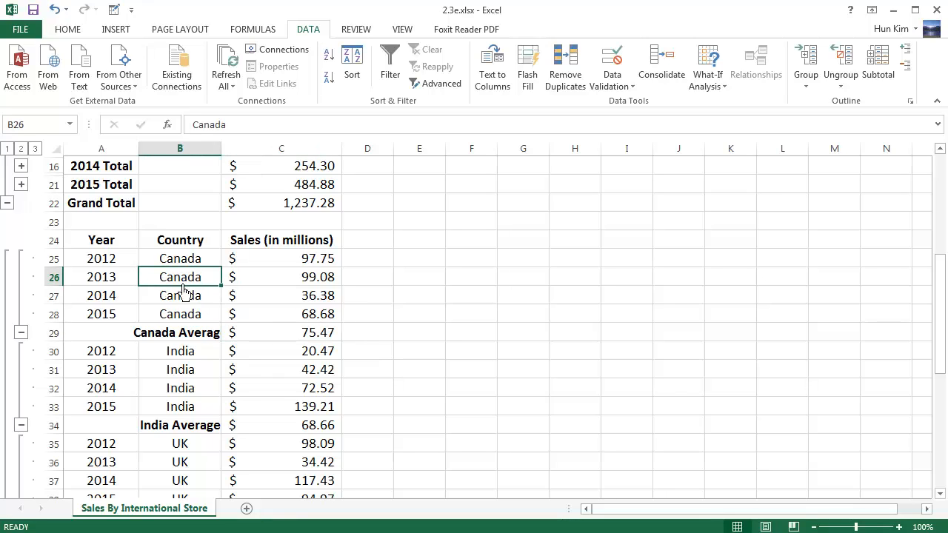
{"action": "left_click", "coordinate": [878, 71]}
{"action": "key", "text": "Escape"}
Remove all subtotals from the first table, grouped by year, and clear the outline
{"action": "left_click", "coordinate": [118, 205]}
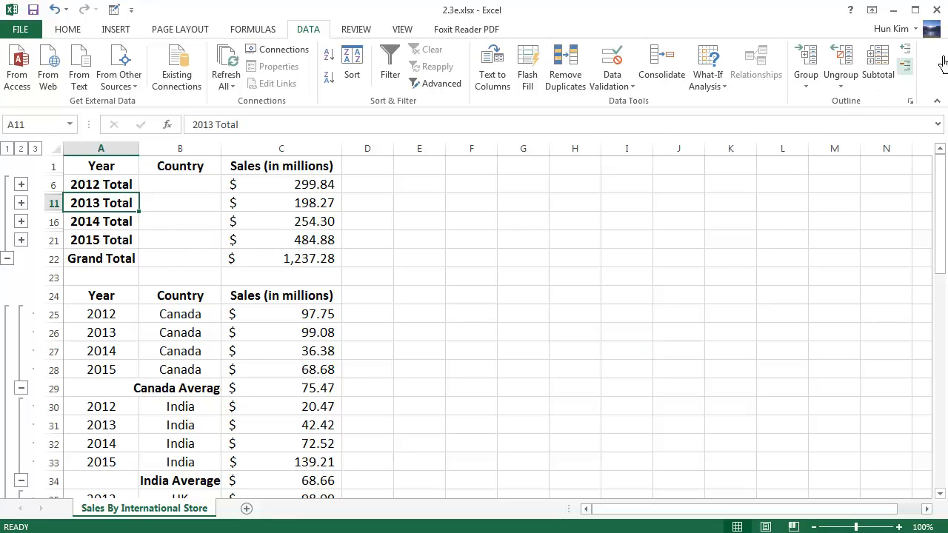
{"action": "left_click", "coordinate": [892, 76]}
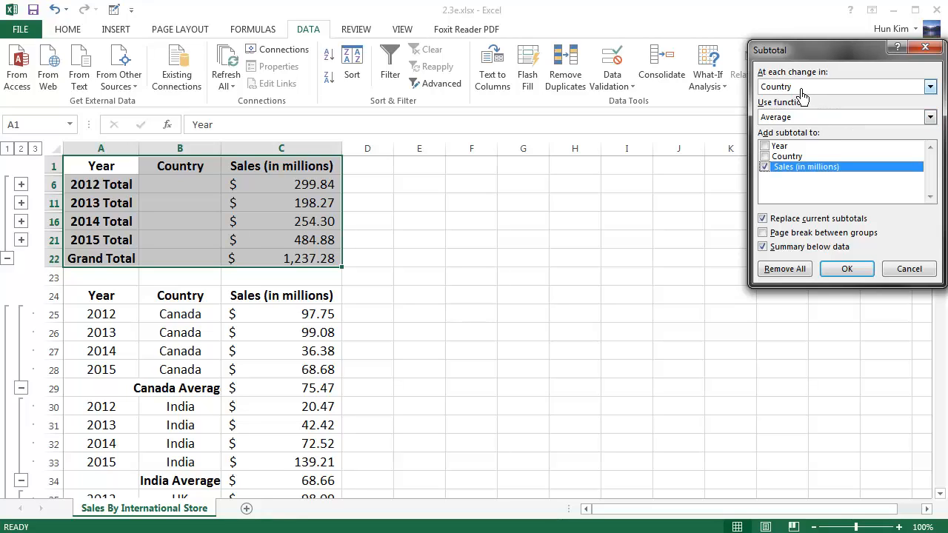
{"action": "left_click", "coordinate": [802, 90]}
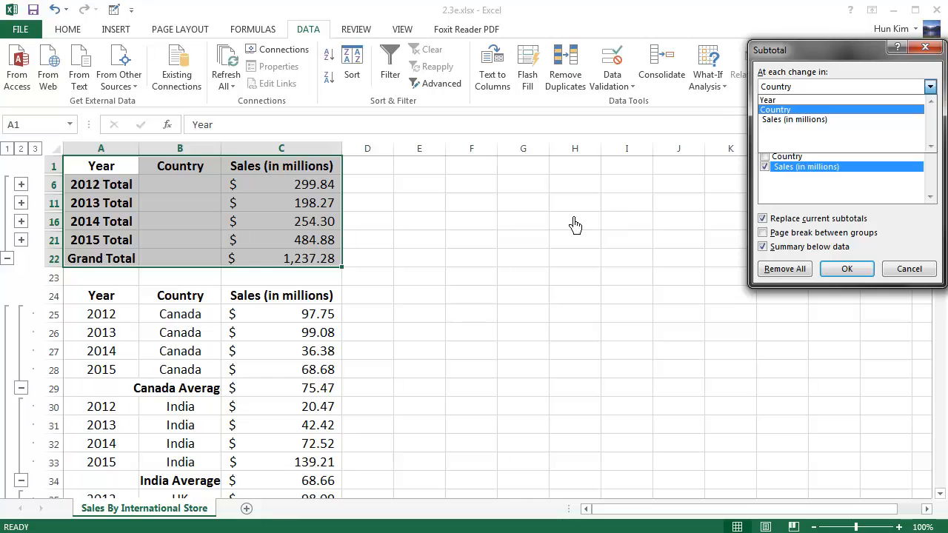
{"action": "left_click", "coordinate": [797, 275]}
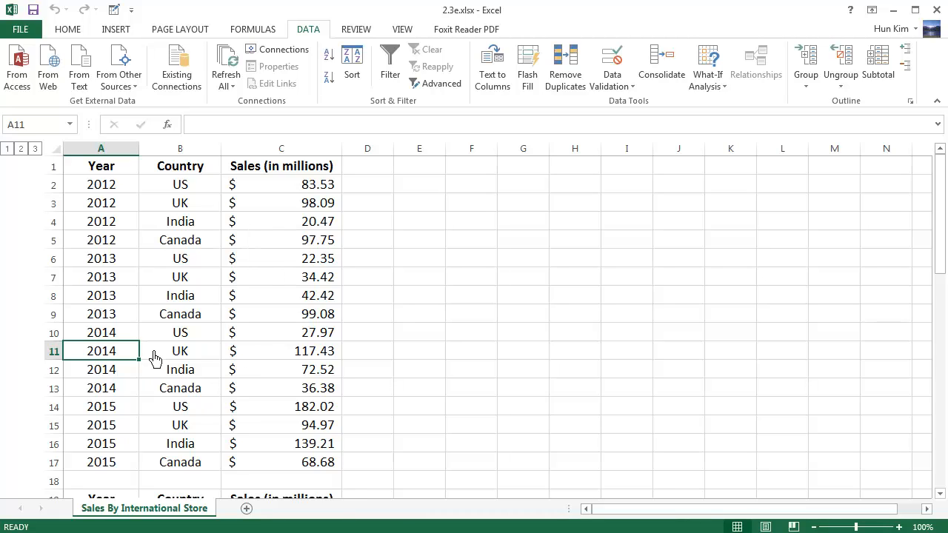
{"action": "left_click", "coordinate": [844, 89]}
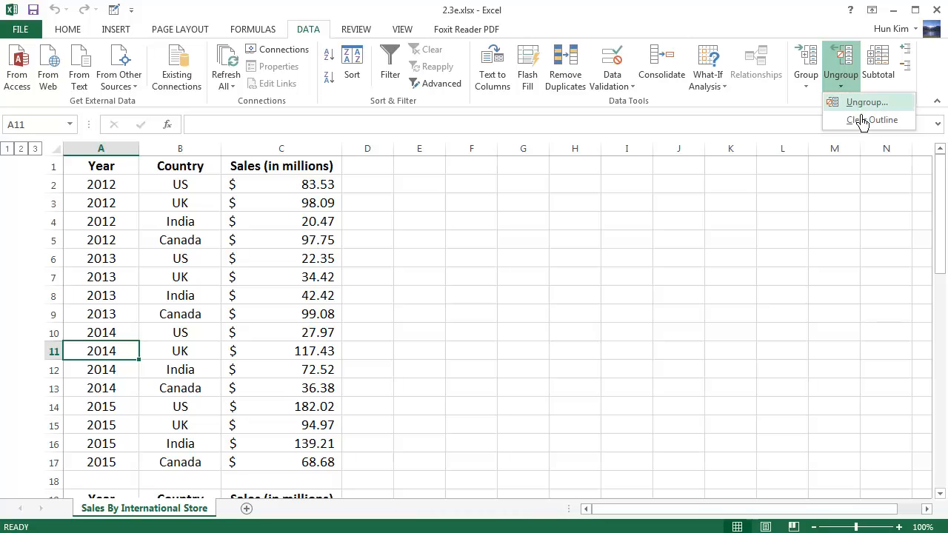
{"action": "left_click", "coordinate": [866, 121]}
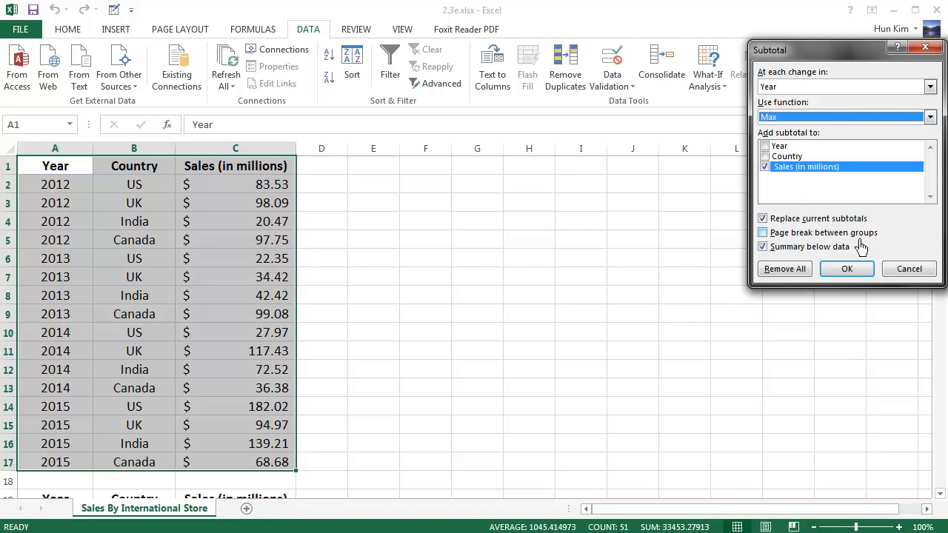
Add Max subtotals of Sales (in millions) at each change in Year to the first table
{"action": "left_click", "coordinate": [847, 269]}
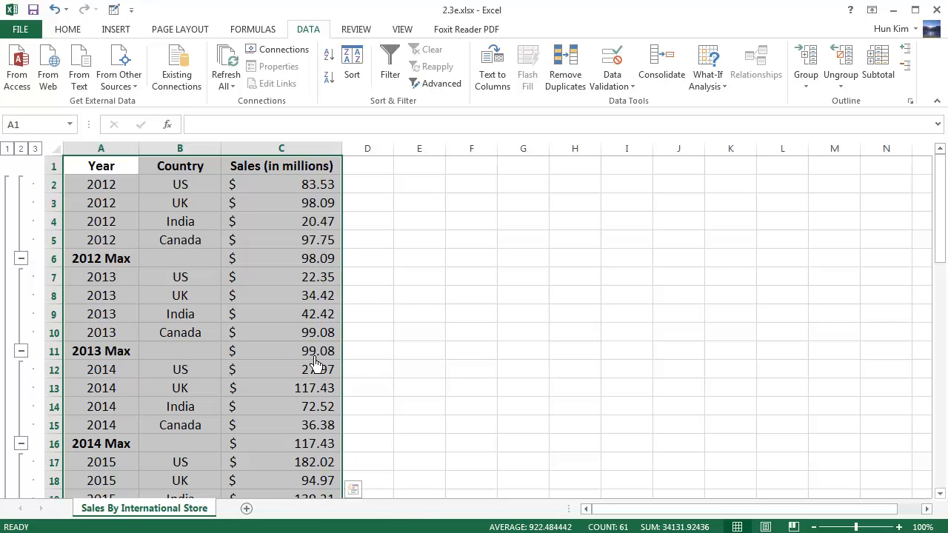
{"action": "scroll", "coordinate": [314, 363], "scroll_direction": "down", "scroll_amount": 3}
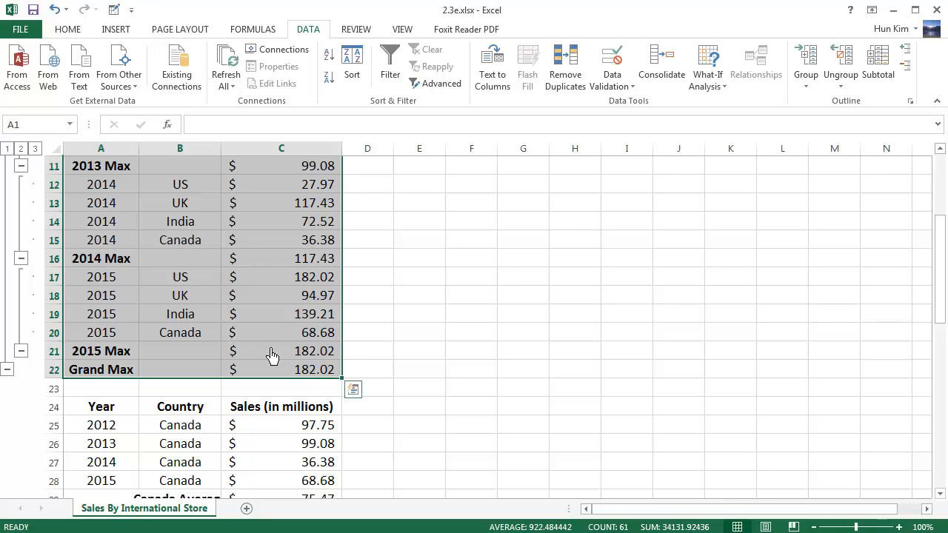